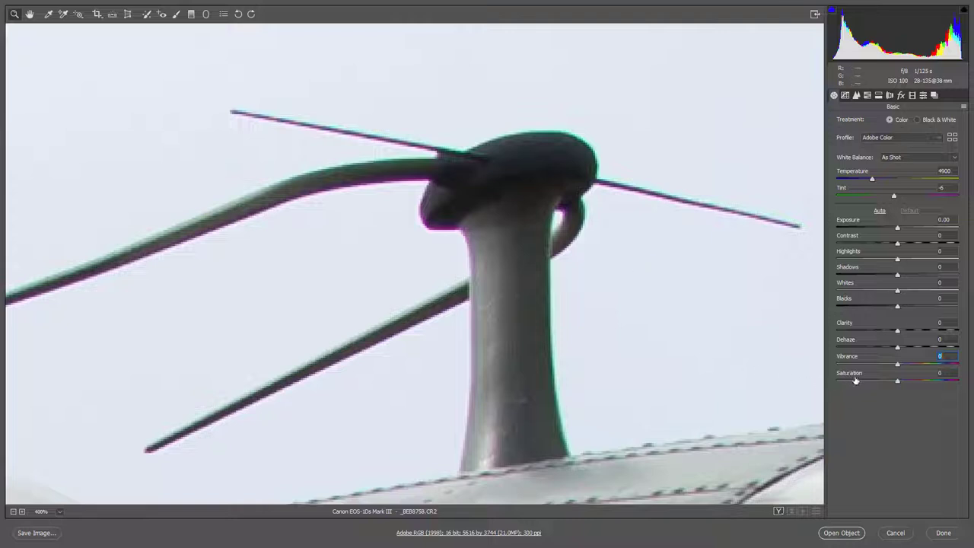
- Set Vibrance to +52 and boost Saturation to exaggerate the antenna fringes, then reset both to 0
text(52)
key(Return)
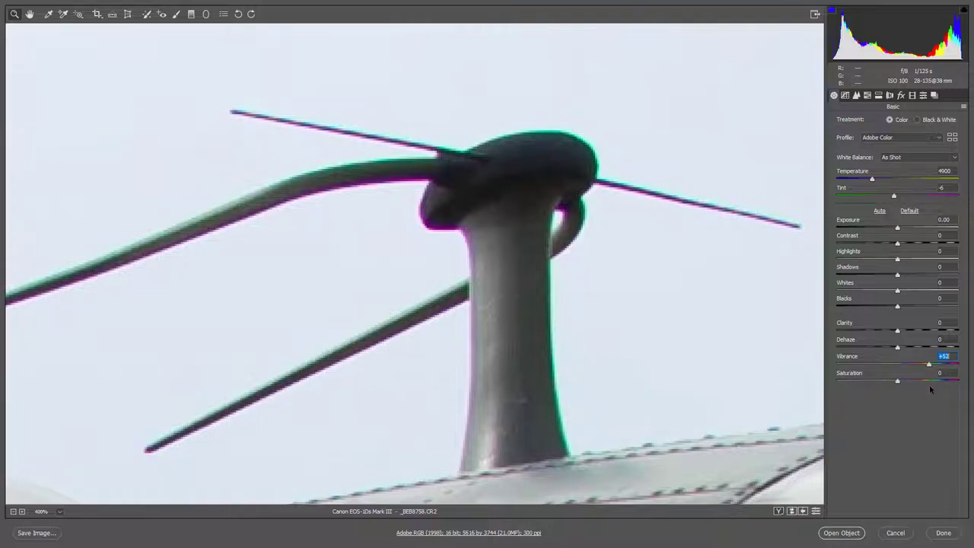
click(930, 381)
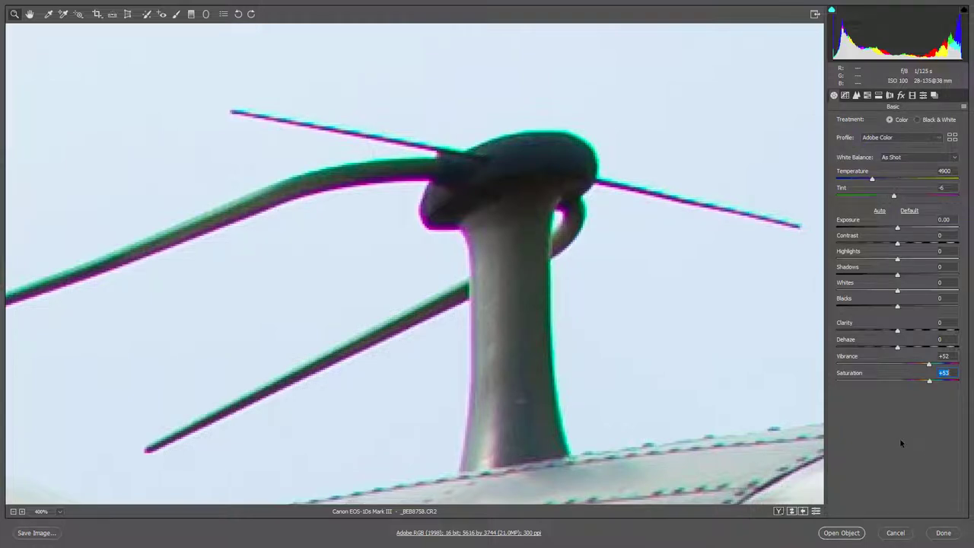
double_click(929, 365)
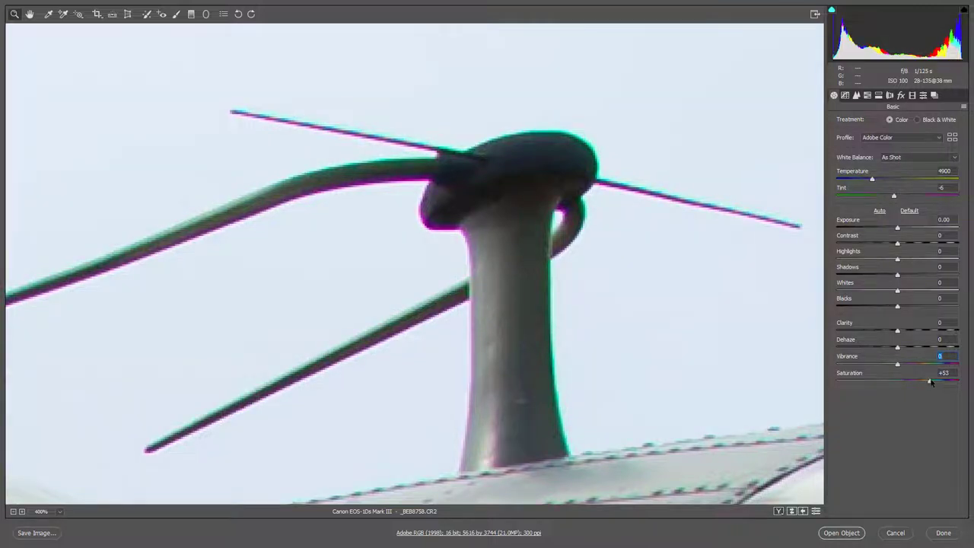
double_click(930, 381)
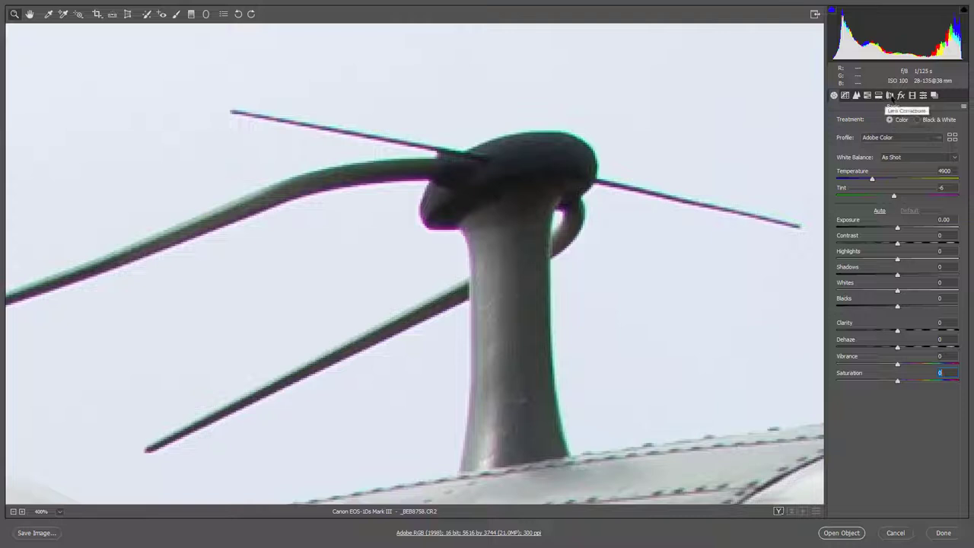
- Enable Remove Chromatic Aberration in Lens Corrections for the aircraft photo
click(890, 95)
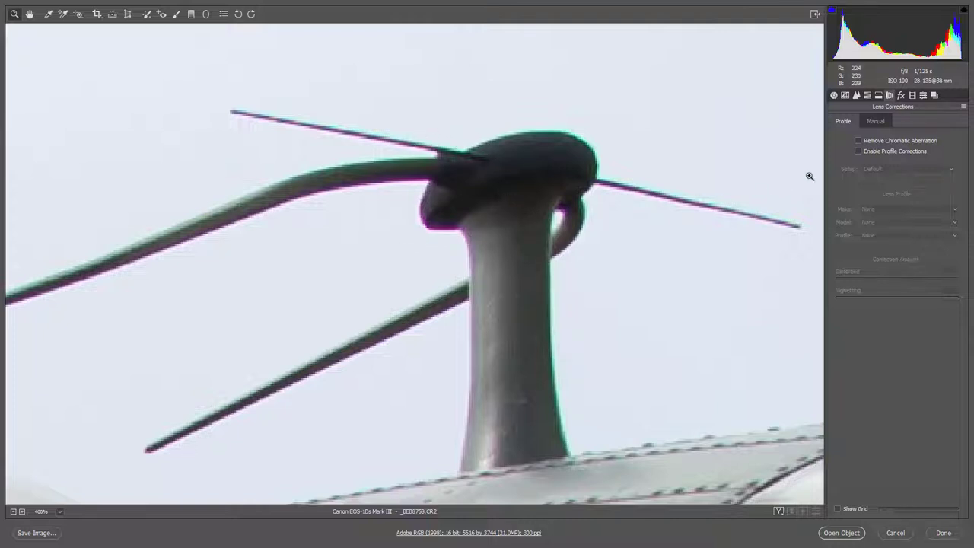
click(858, 141)
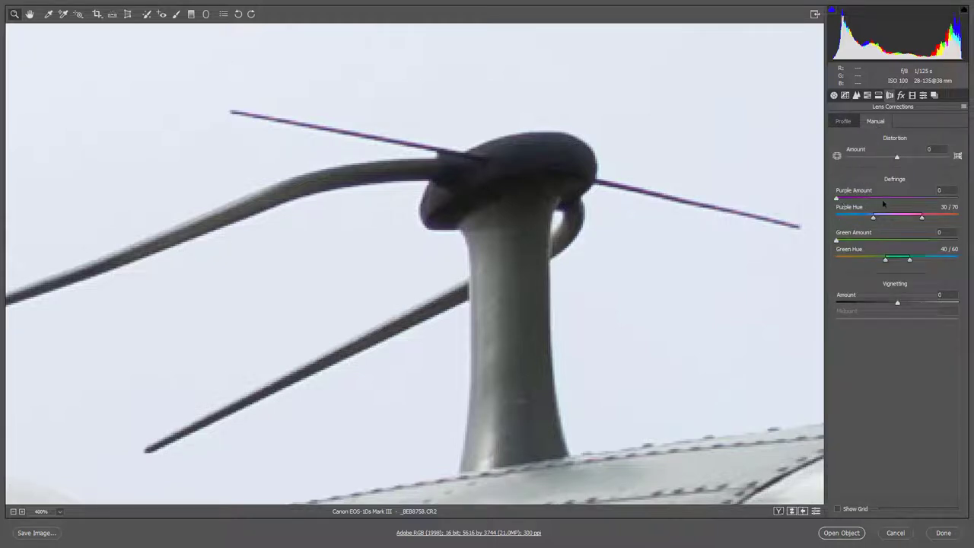
- Raise the Purple defringe amount, then boost Vibrance to +42 and Saturation to +41 to check the fringes
click(837, 199)
drag(837, 200, 869, 214)
click(834, 96)
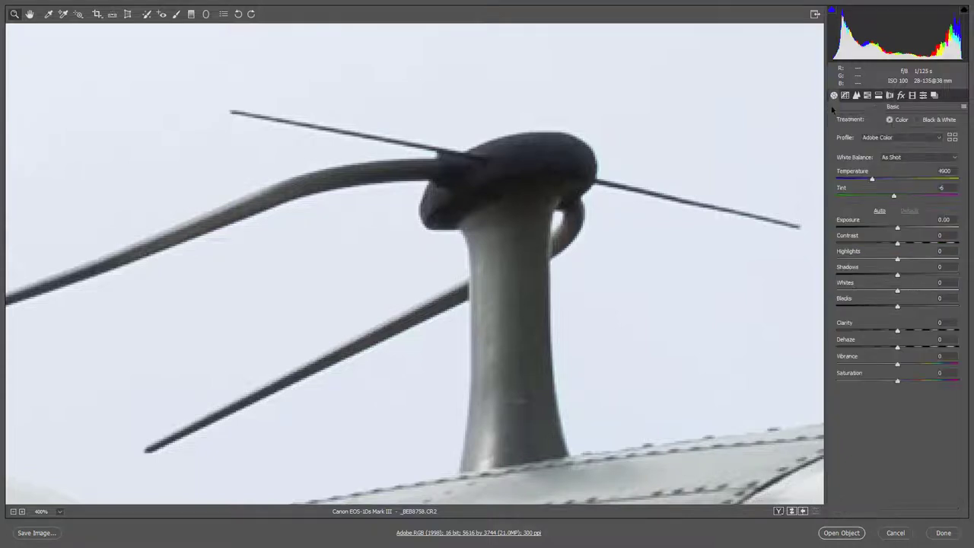
click(923, 365)
click(923, 382)
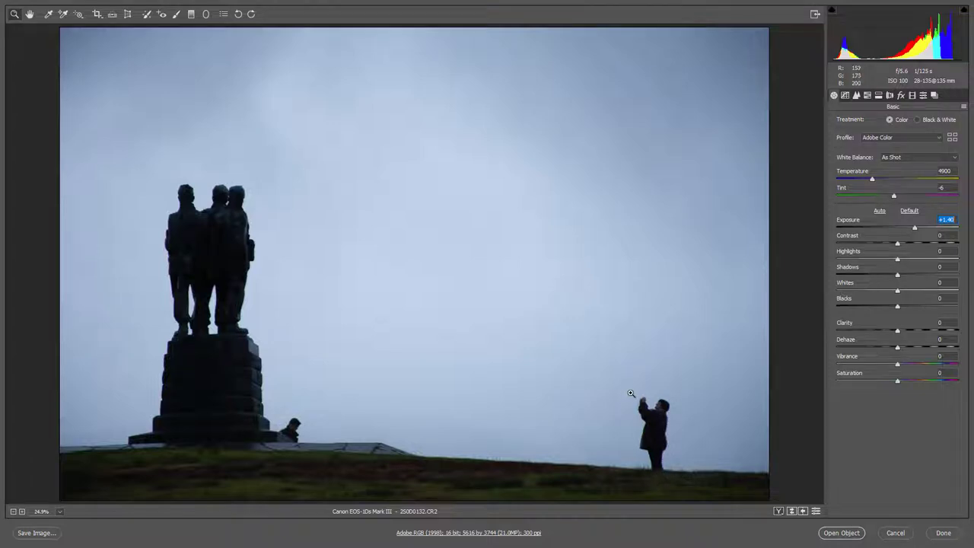
- Commit +1.40 Exposure and zoom in to centre the photographer figure
key(Return)
drag(639, 404, 769, 483)
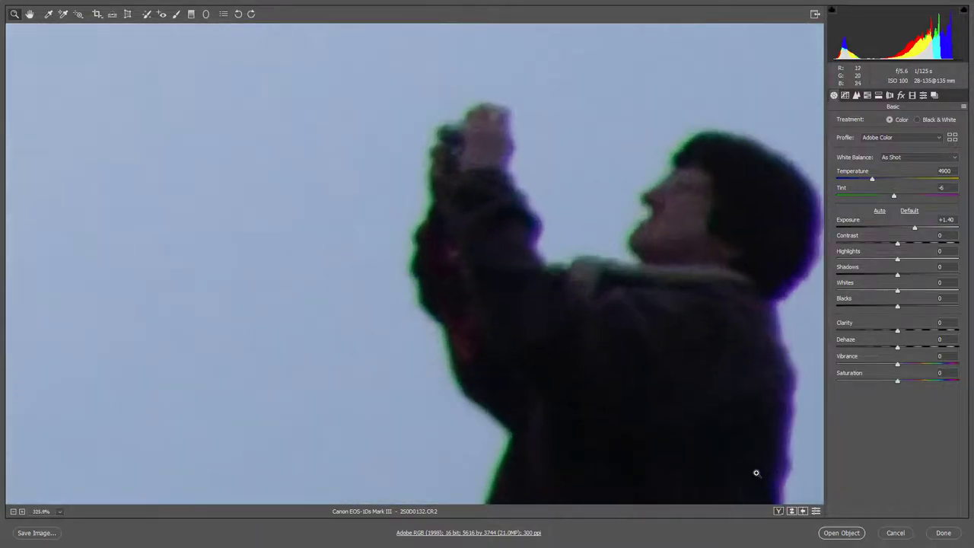
drag(644, 331, 452, 300)
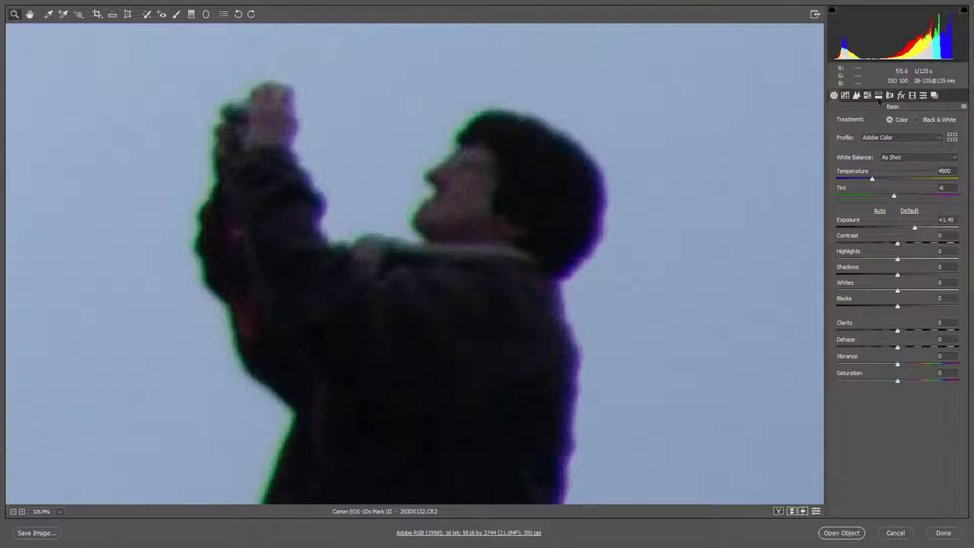
- Turn on Remove Chromatic Aberration under the Lens Corrections Profile tab for the photographer photo
click(890, 95)
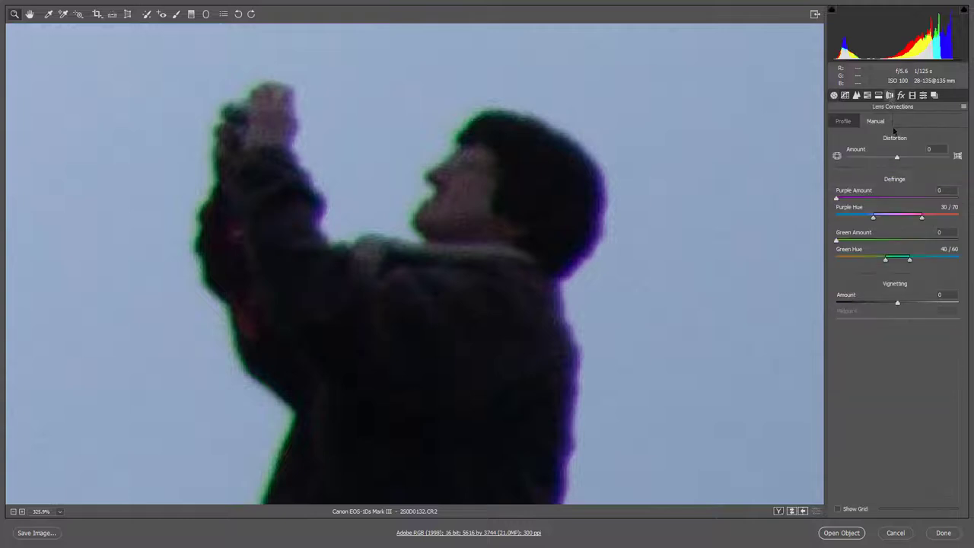
click(846, 125)
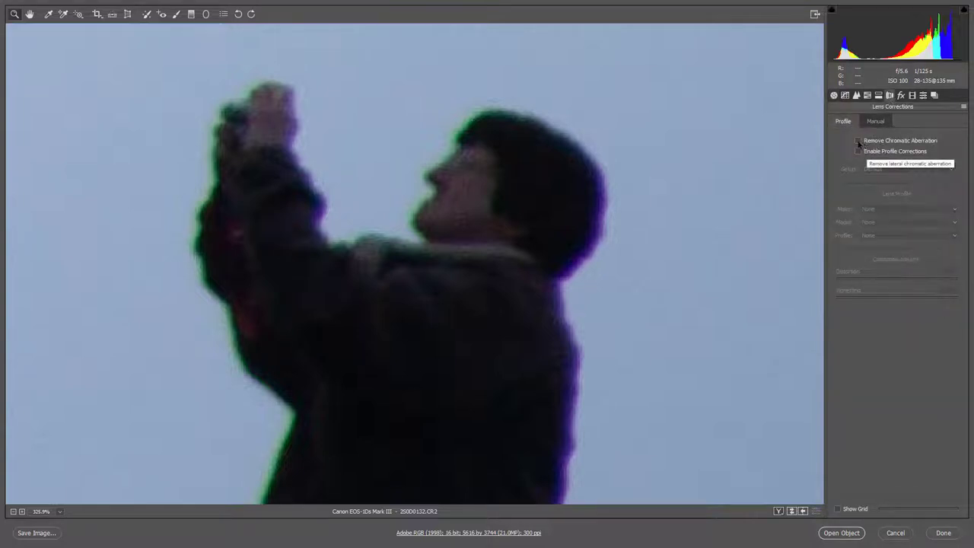
click(858, 140)
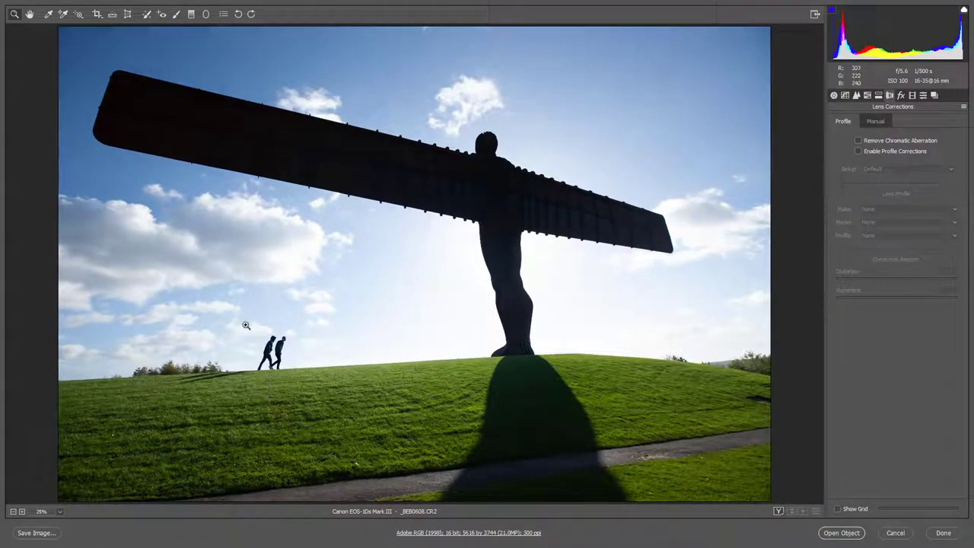
- Zoom in on the two walkers' legs and enable Remove Chromatic Aberration
drag(255, 338, 370, 446)
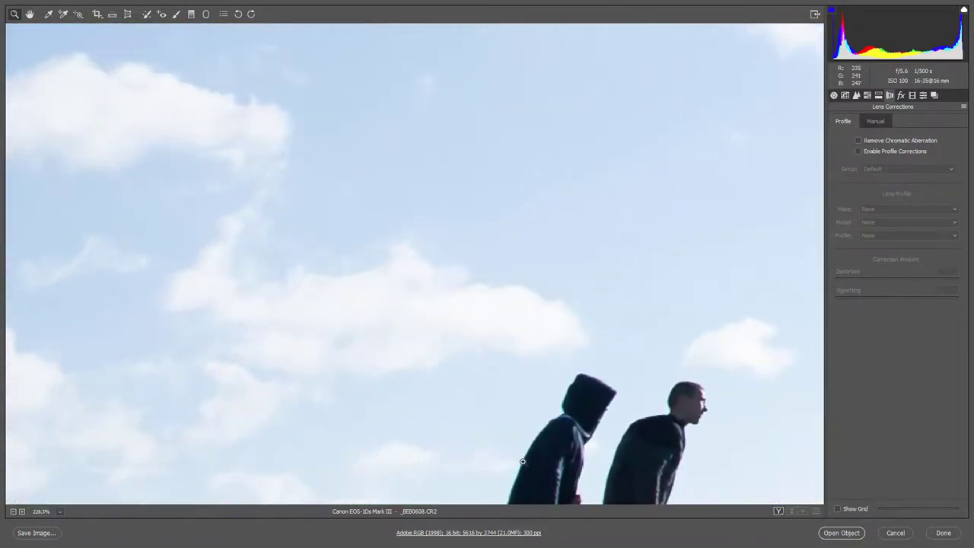
drag(609, 462, 387, 210)
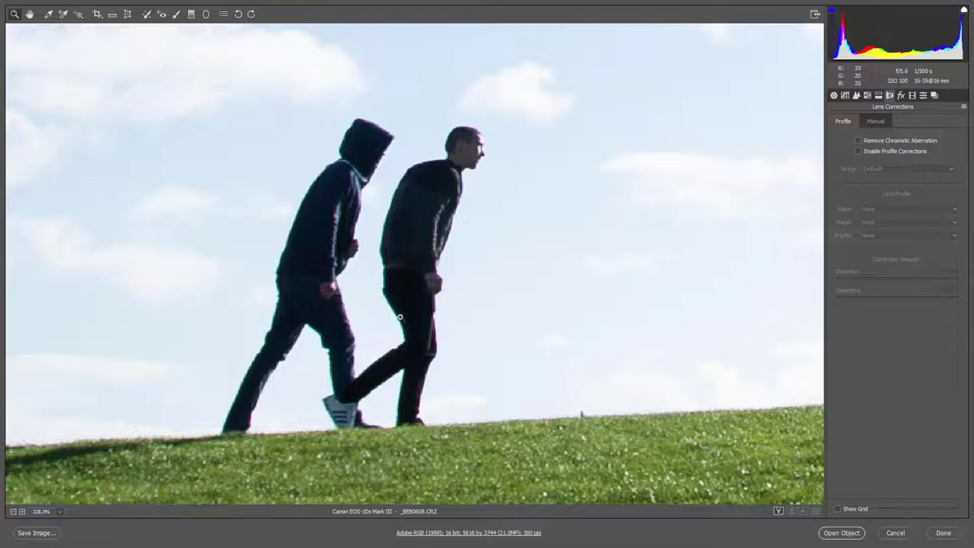
click(365, 327)
click(396, 311)
click(440, 241)
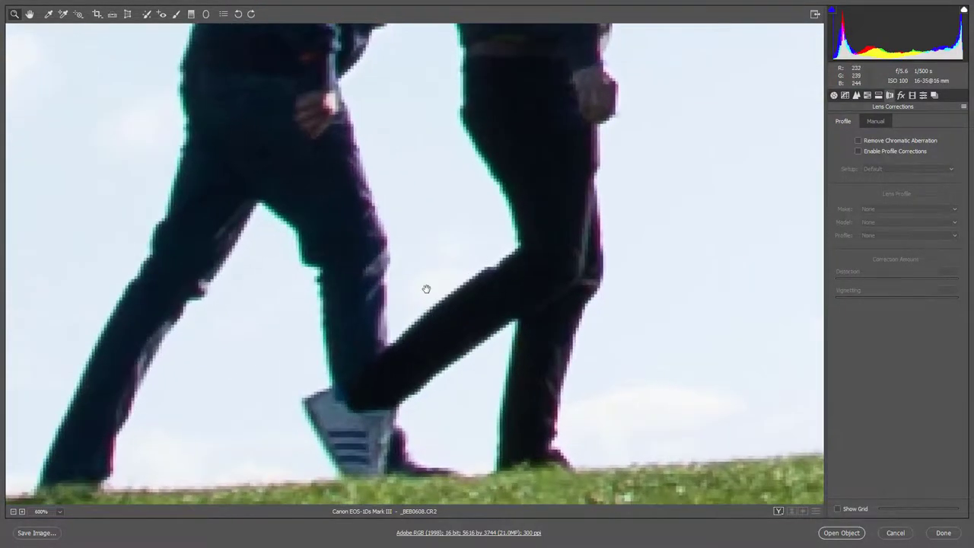
drag(426, 284, 501, 355)
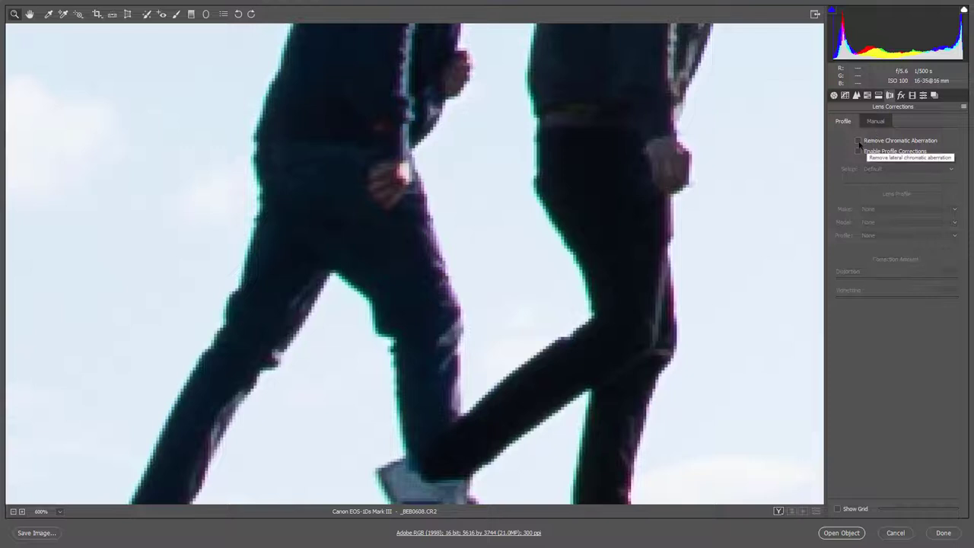
click(858, 140)
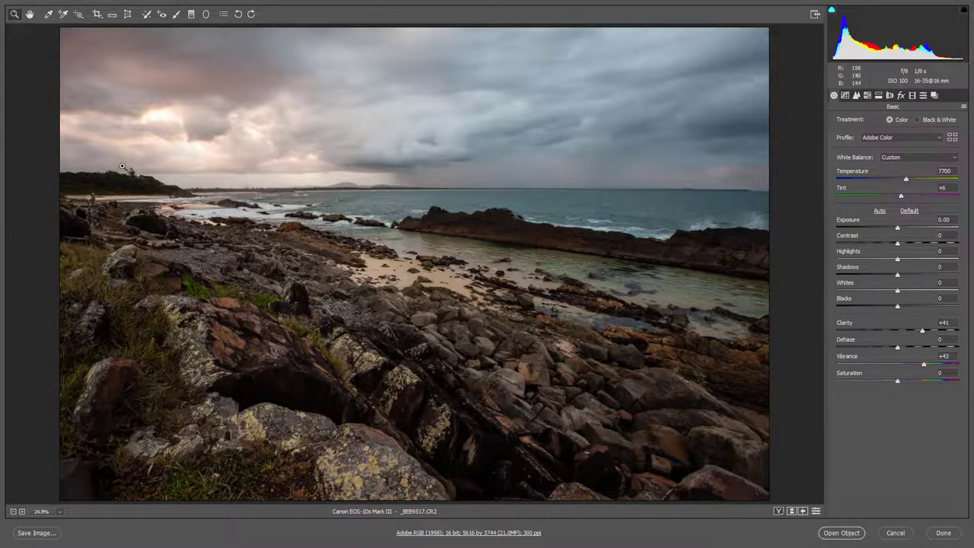
- Zoom in on the left headland's treeline to reveal its red and cyan fringing
drag(124, 166, 267, 328)
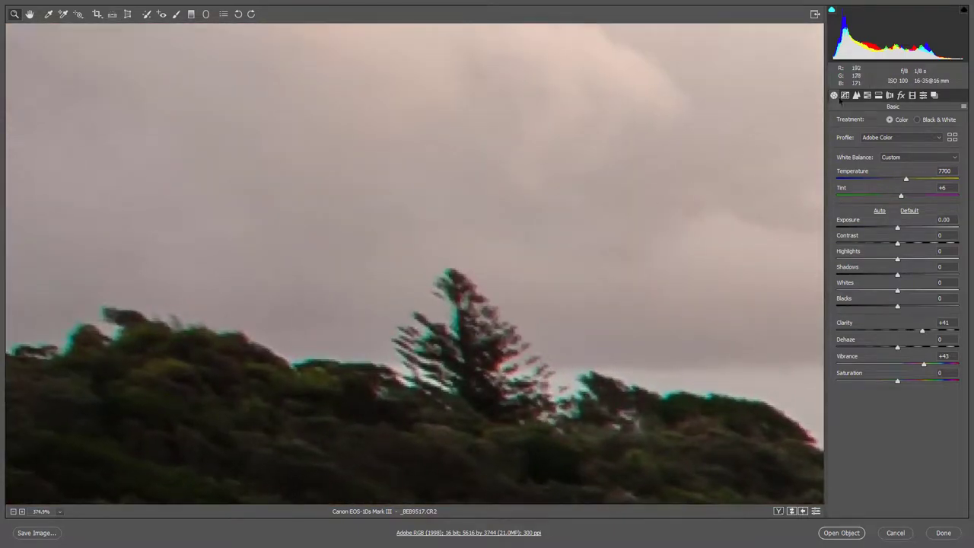
- Enable Remove Chromatic Aberration for the coastline photo and fit the whole image in view
click(890, 95)
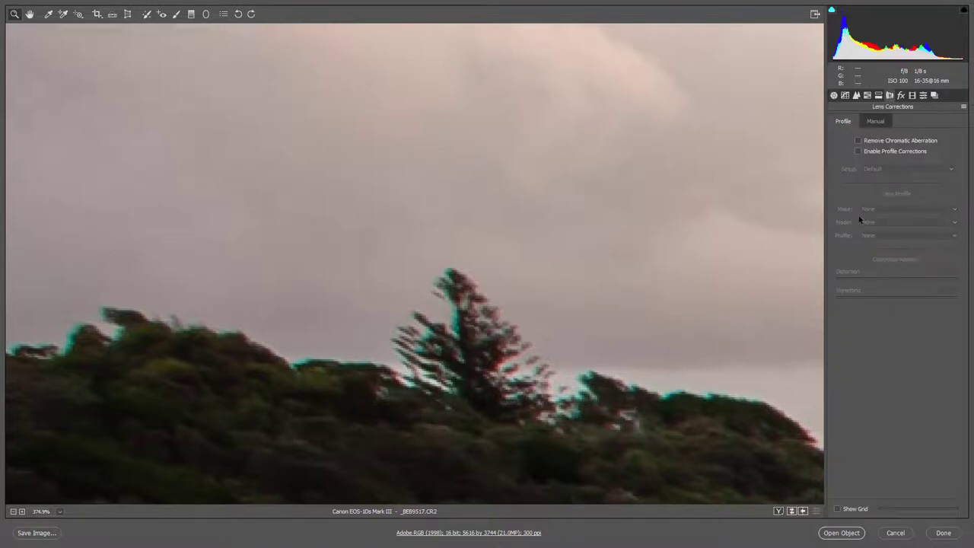
click(859, 142)
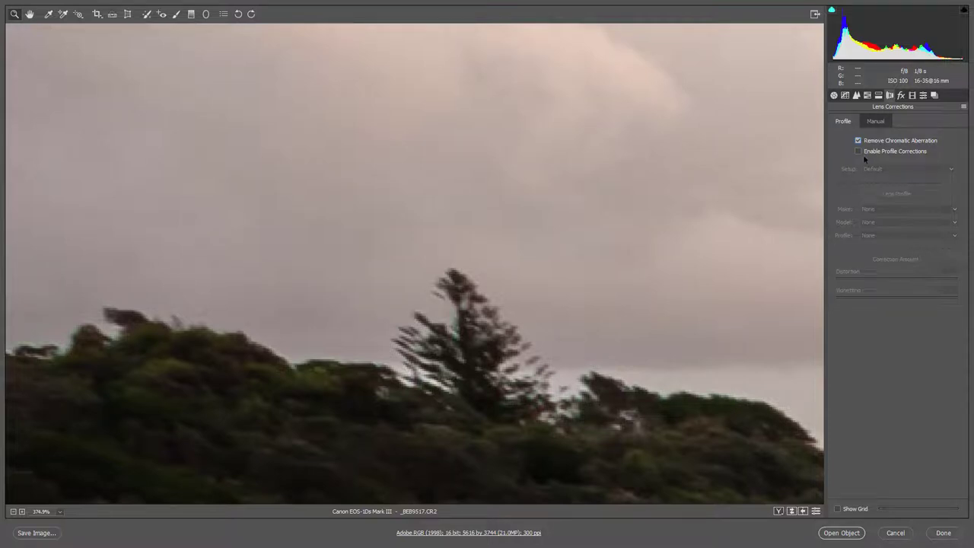
key(ctrl+0)
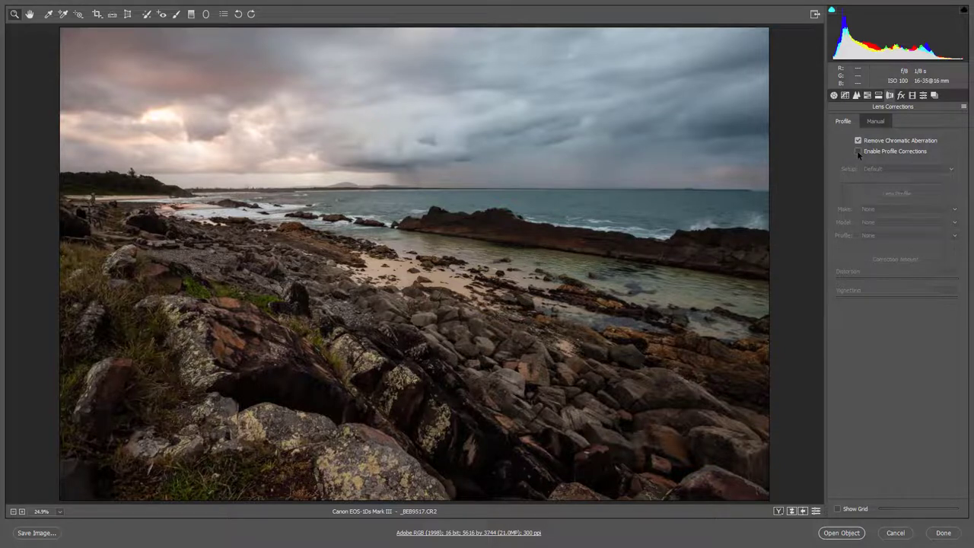
- Toggle Enable Profile Corrections on and off to compare the coastline photo with and without it
click(858, 150)
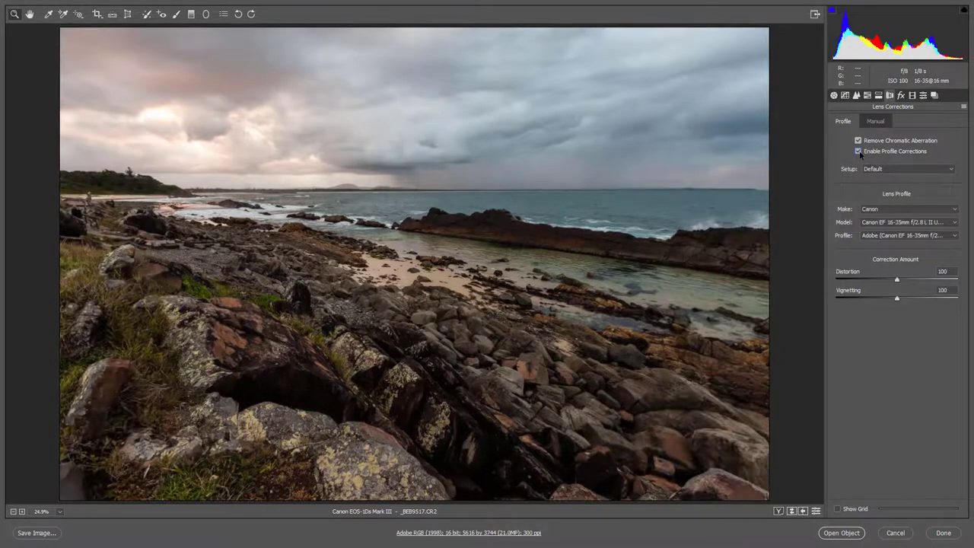
click(859, 152)
click(858, 151)
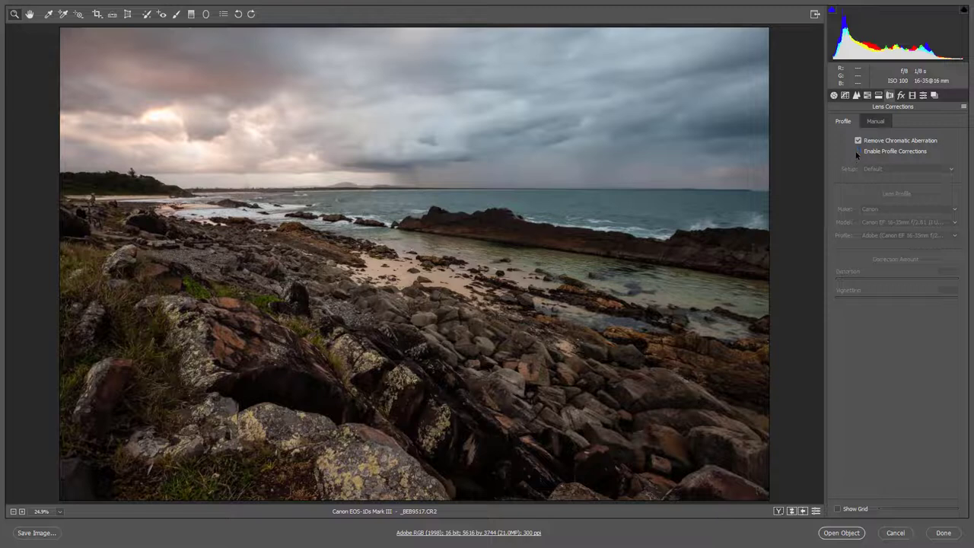
click(859, 151)
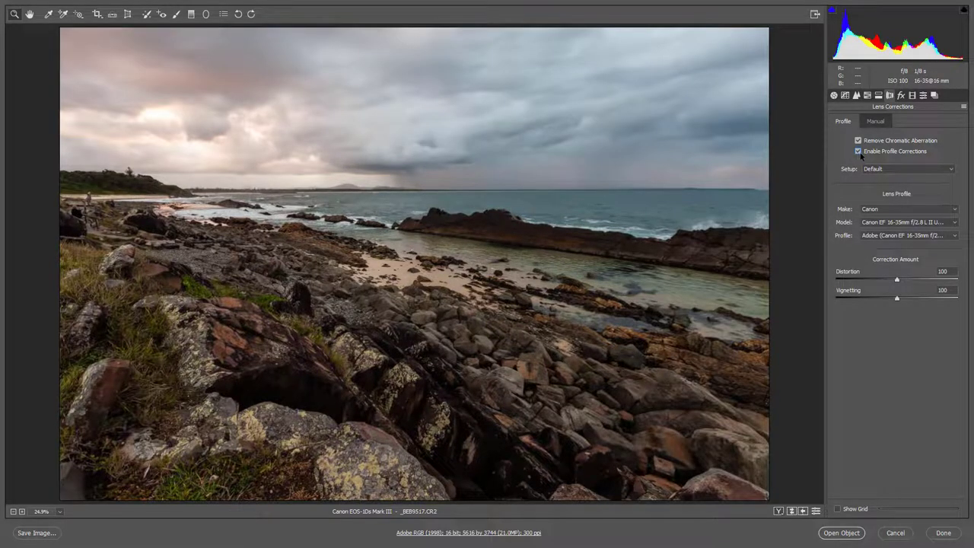
click(858, 152)
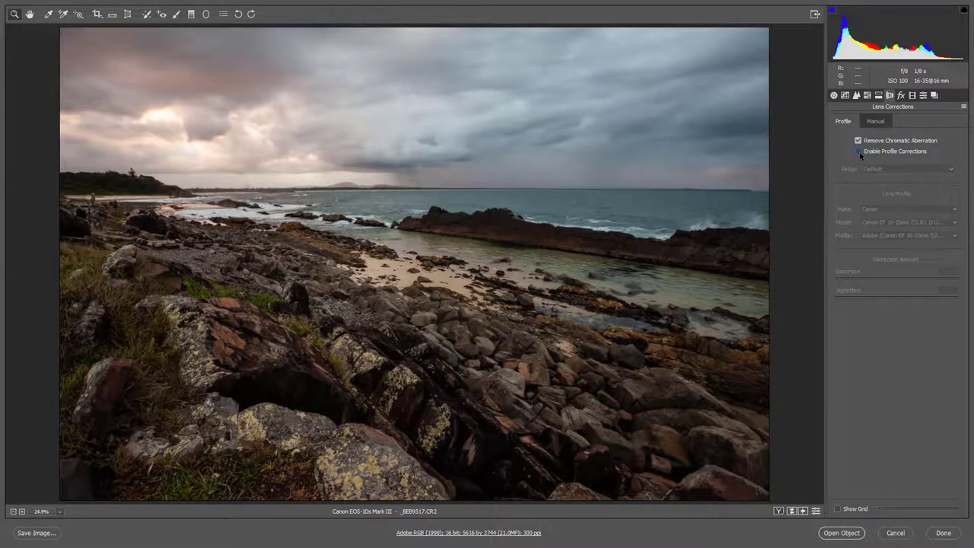
click(859, 151)
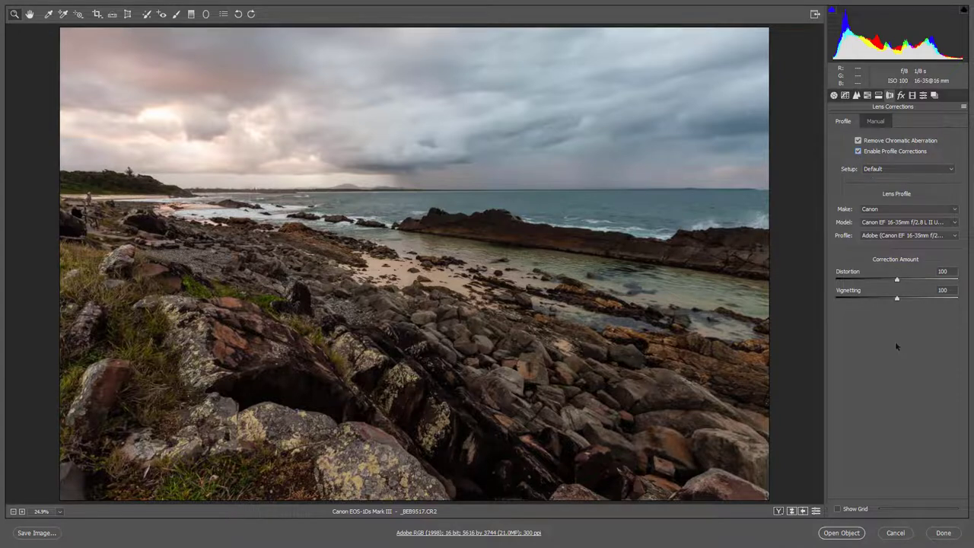
key(Tab)
click(858, 151)
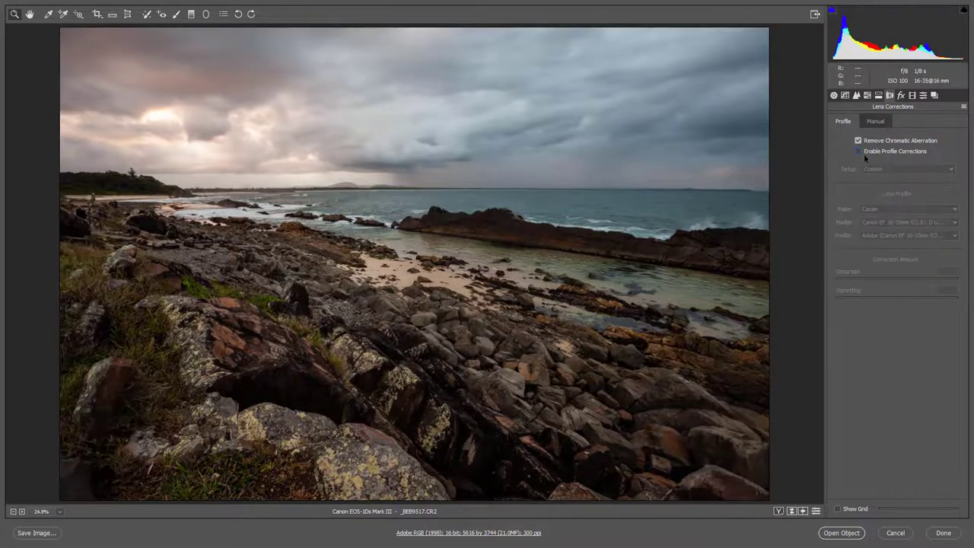
- Re-enable profile corrections, try Distortion 0 and 200, settle on 100, and nudge Vignetting to 102
click(858, 152)
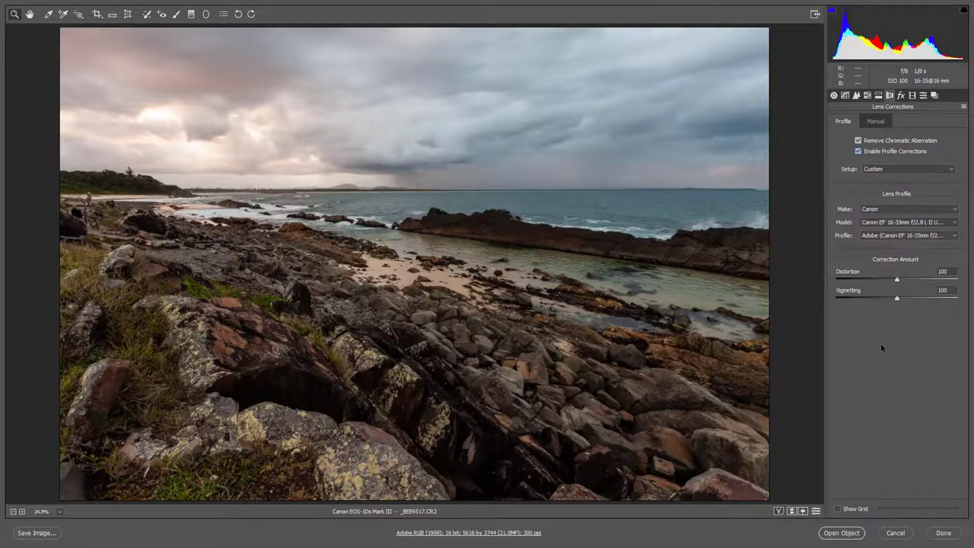
click(898, 281)
drag(898, 282, 829, 290)
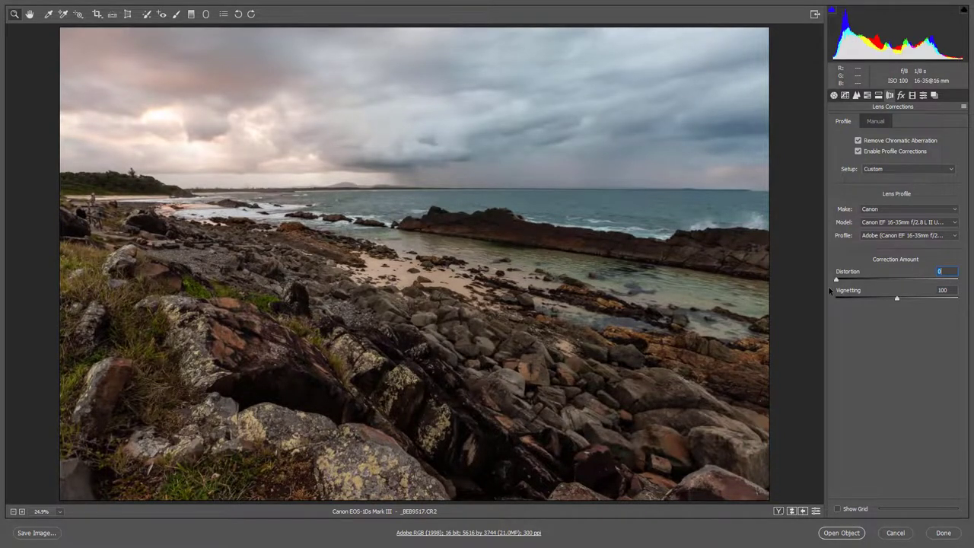
drag(829, 290, 971, 292)
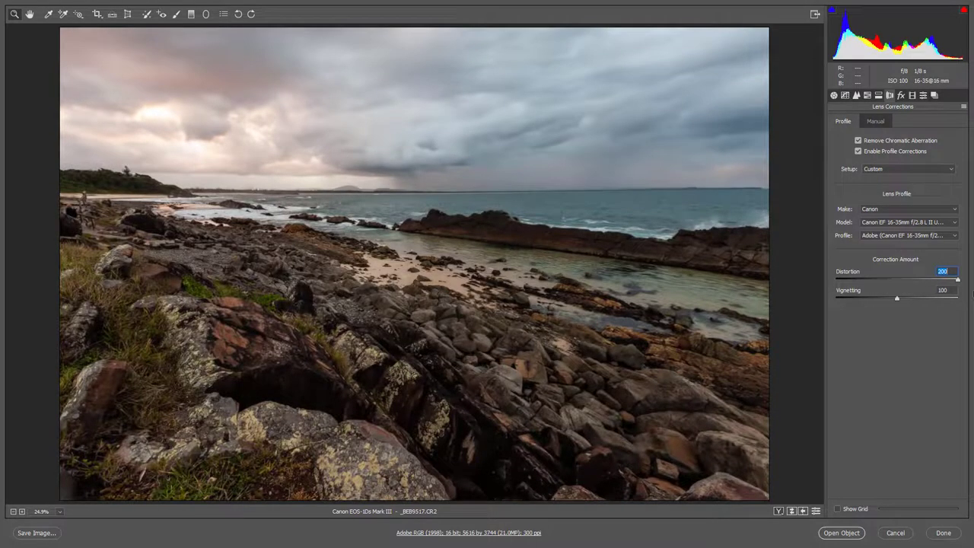
drag(957, 280, 901, 282)
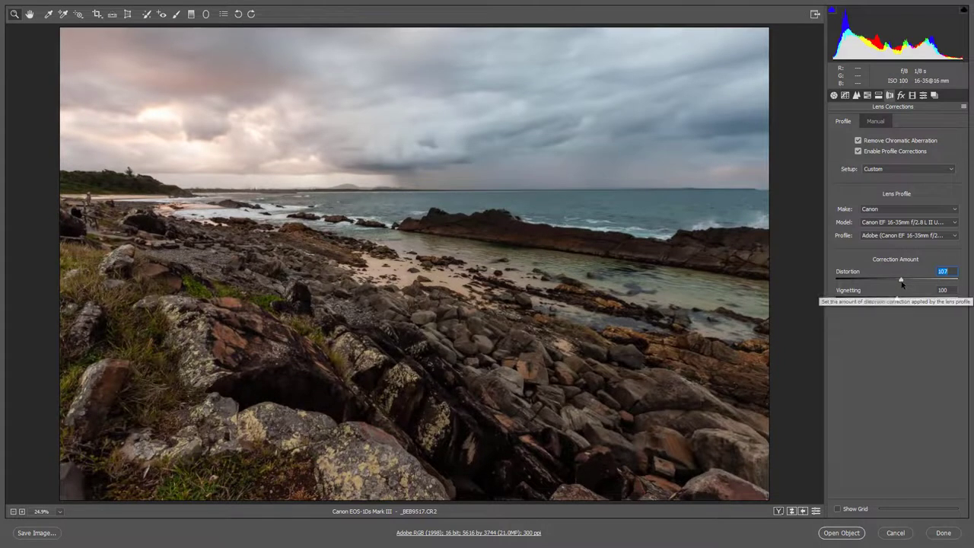
drag(903, 283, 898, 282)
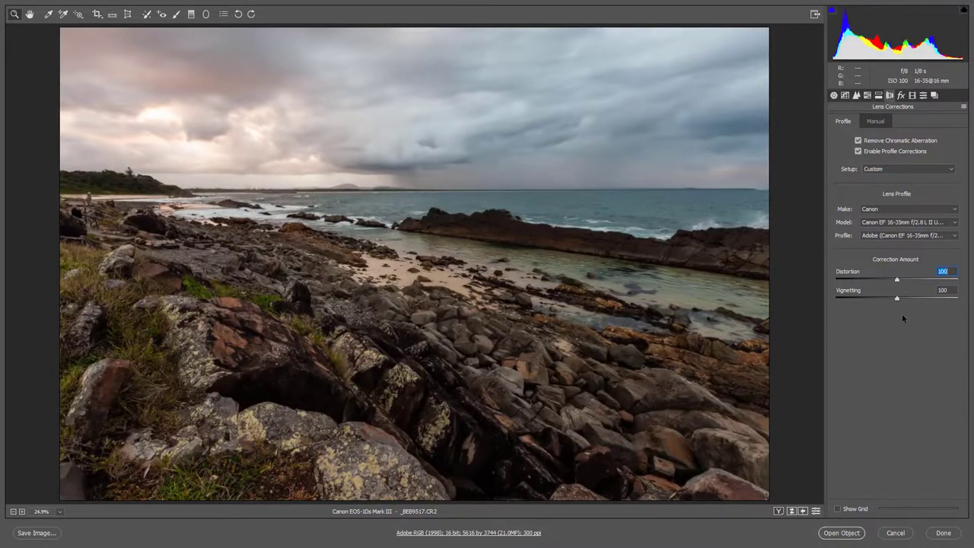
click(897, 300)
mouse_move(897, 300)
mouse_down()
mouse_move(874, 297)
mouse_move(906, 306)
mouse_move(880, 308)
mouse_move(898, 305)
mouse_up()
- Compare with profile corrections off and back on, then lower Vignetting to 59
click(859, 152)
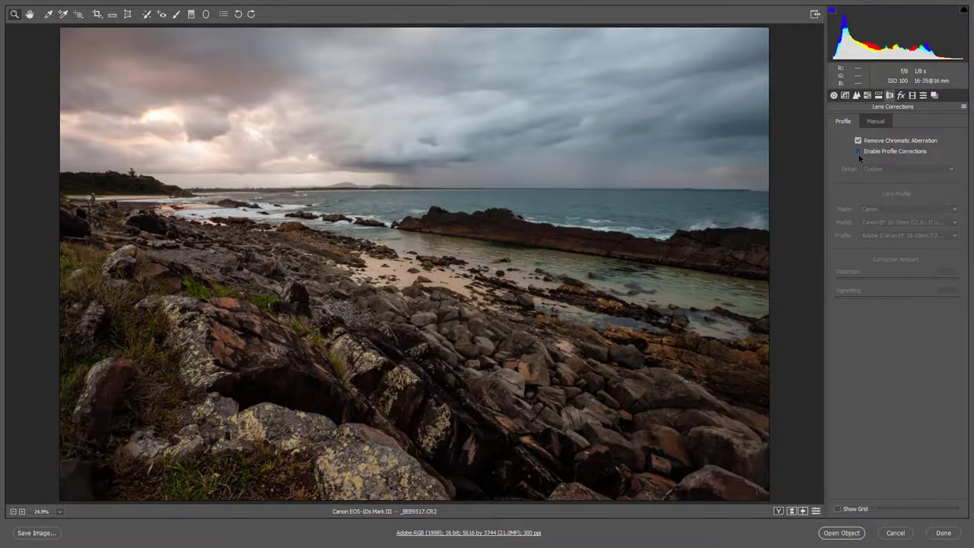
click(859, 151)
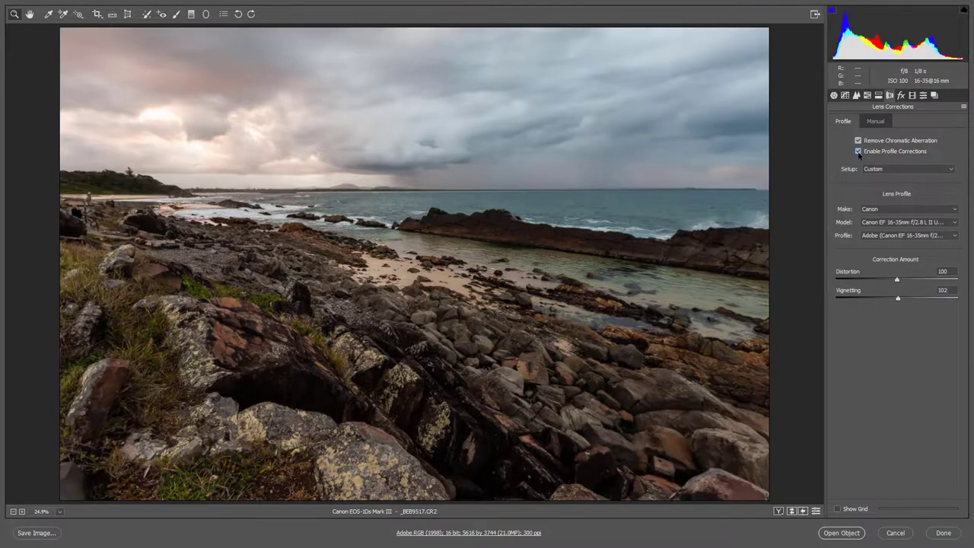
drag(892, 300, 872, 302)
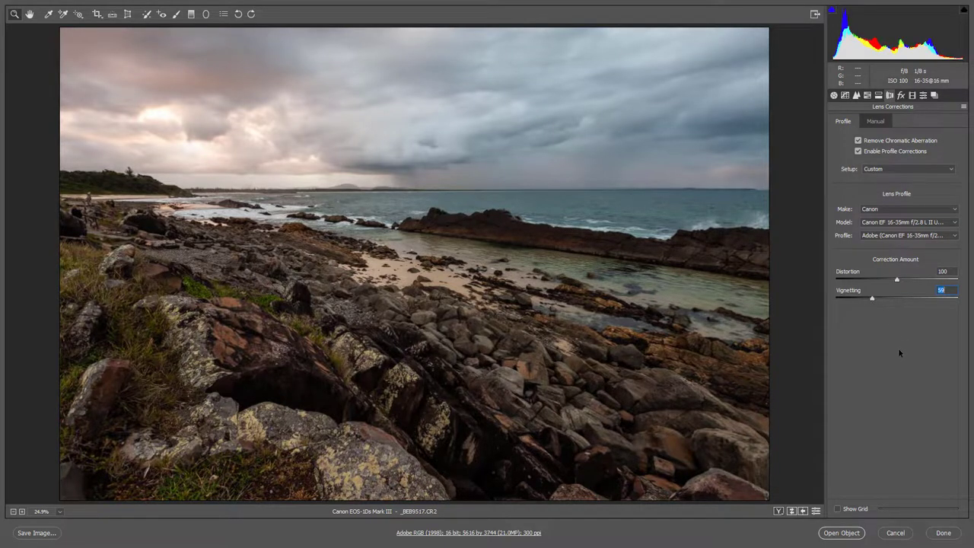